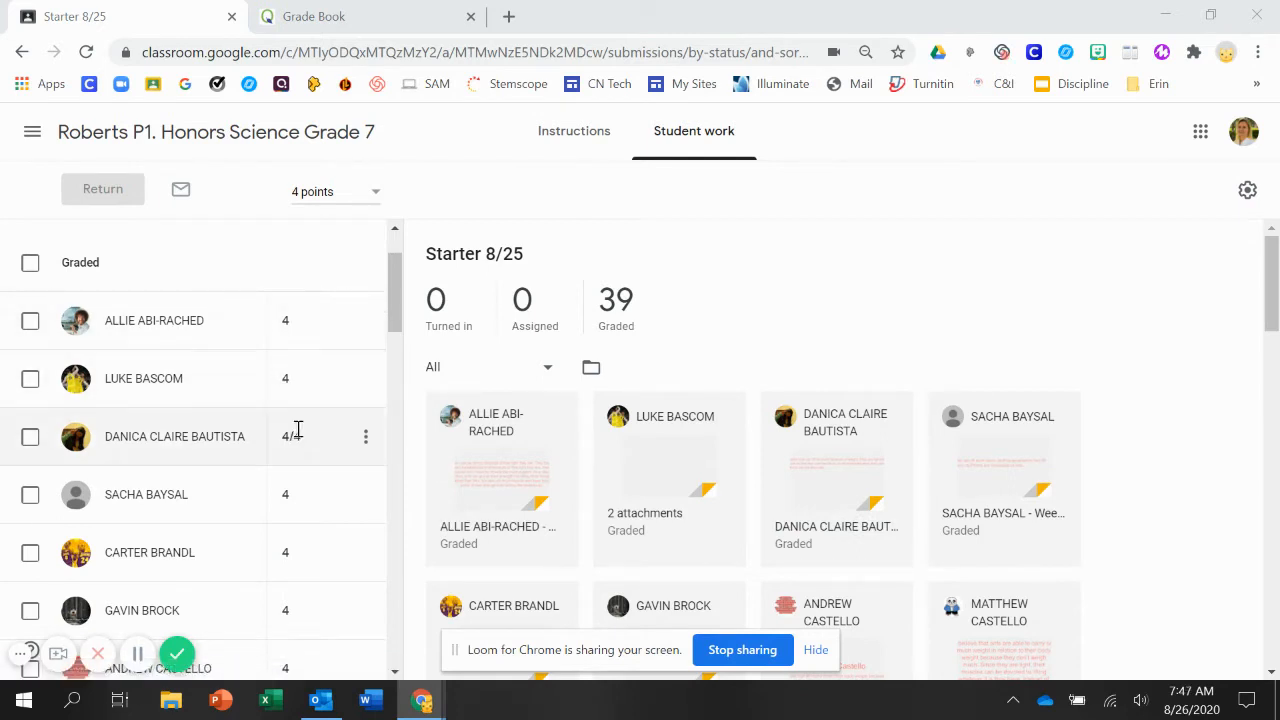
Export all of the class's grades from Google Classroom as a CSV and open the downloaded file in Excel
scroll(311, 480, down, 1)
scroll(311, 481, up, 1)
scroll(310, 481, up, 1)
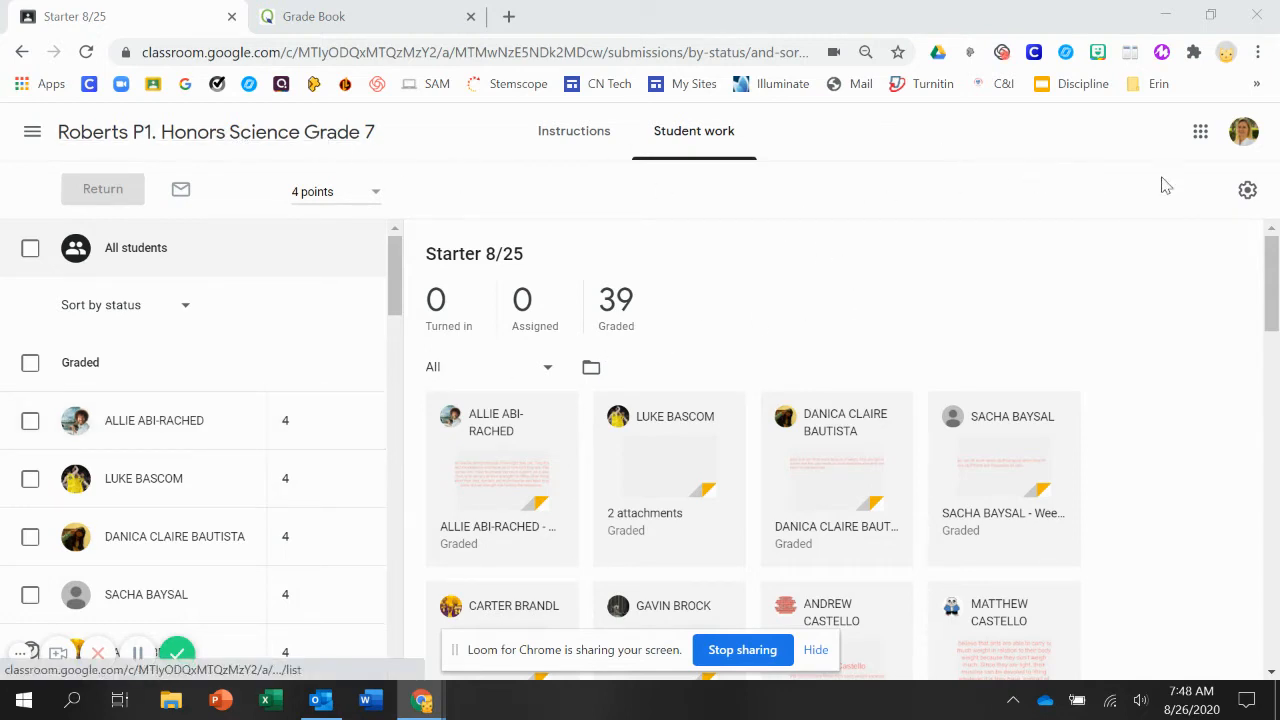
click(1245, 200)
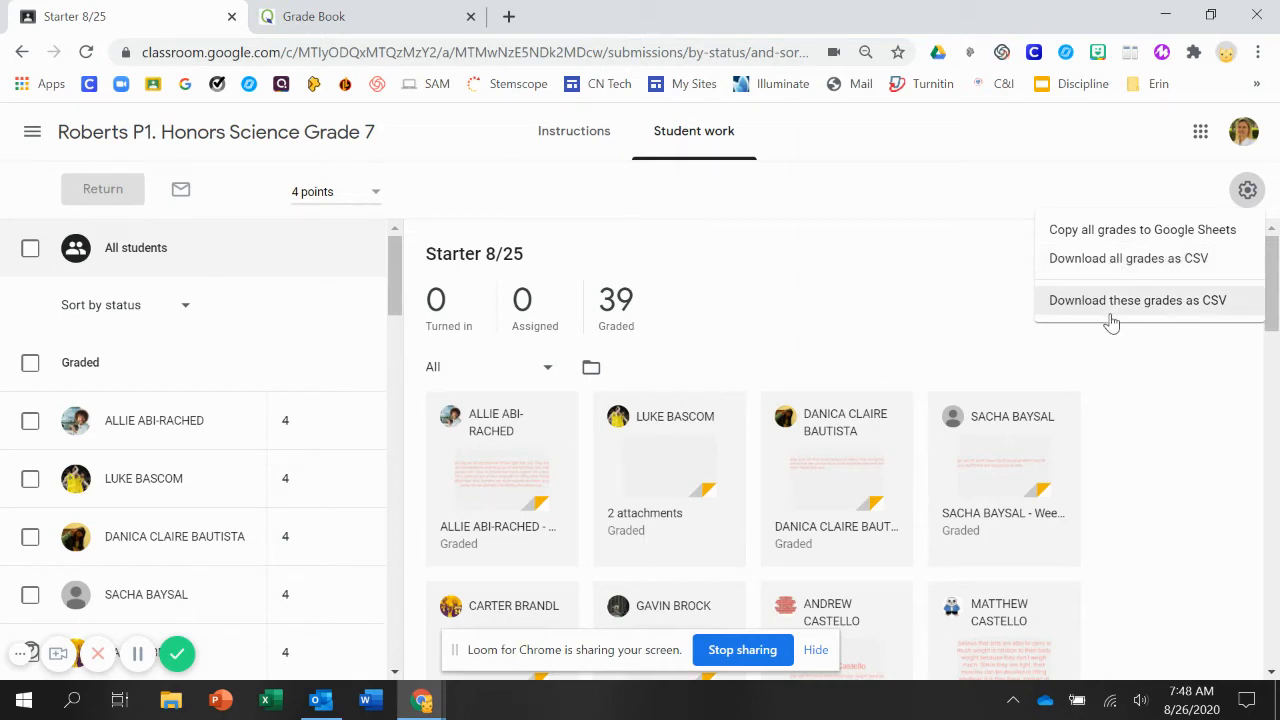
click(1110, 262)
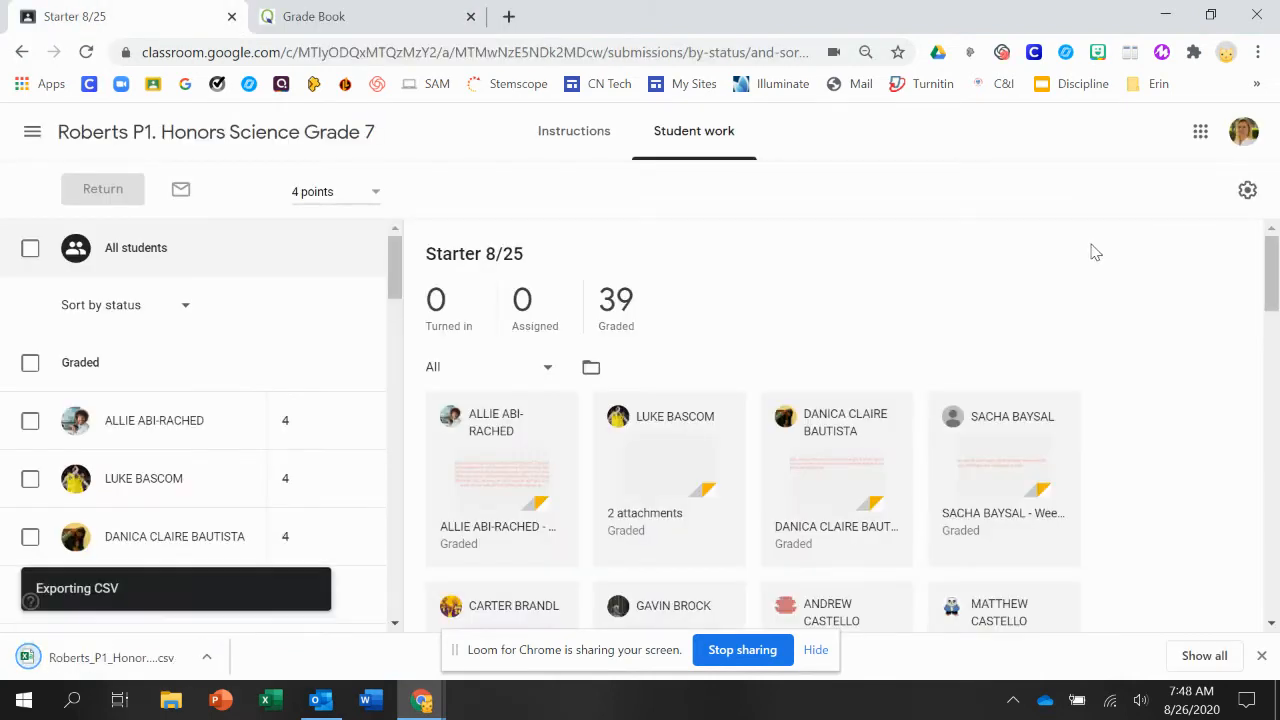
click(85, 658)
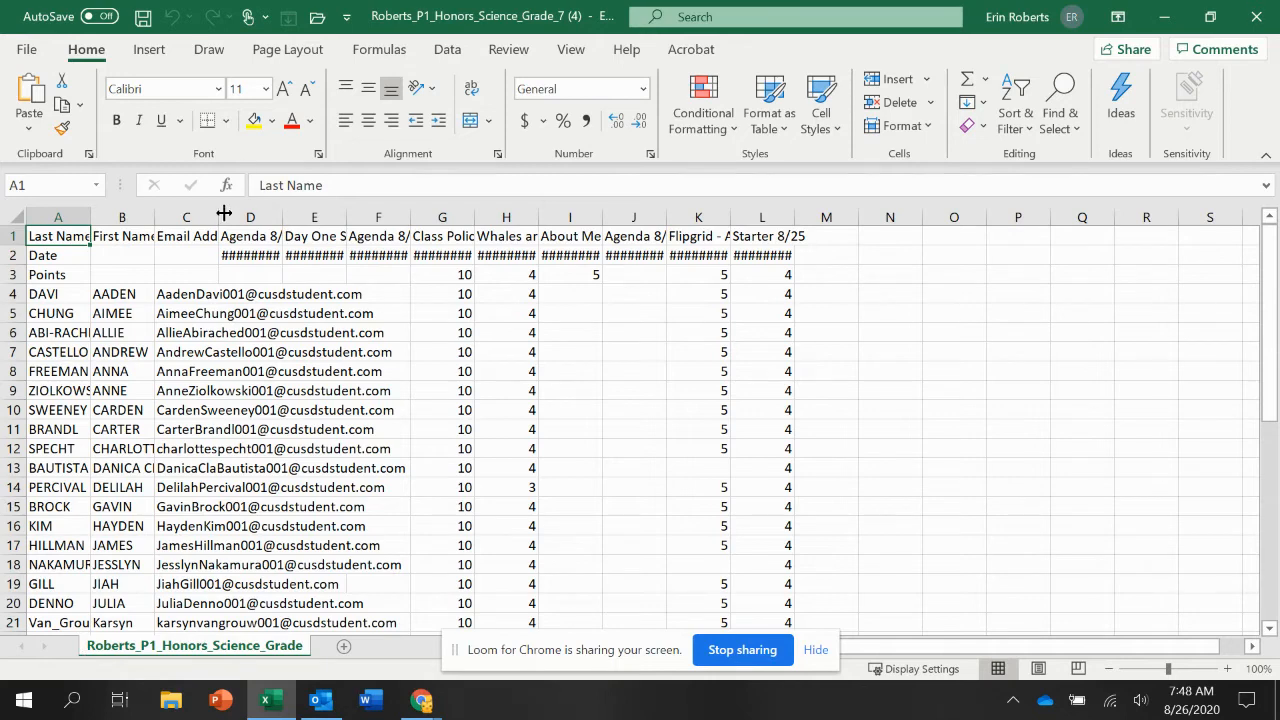
Widen the last name, first name and email columns and delete columns D through K, keeping only the Starter 8/25 assignment
drag(90, 217, 469, 217)
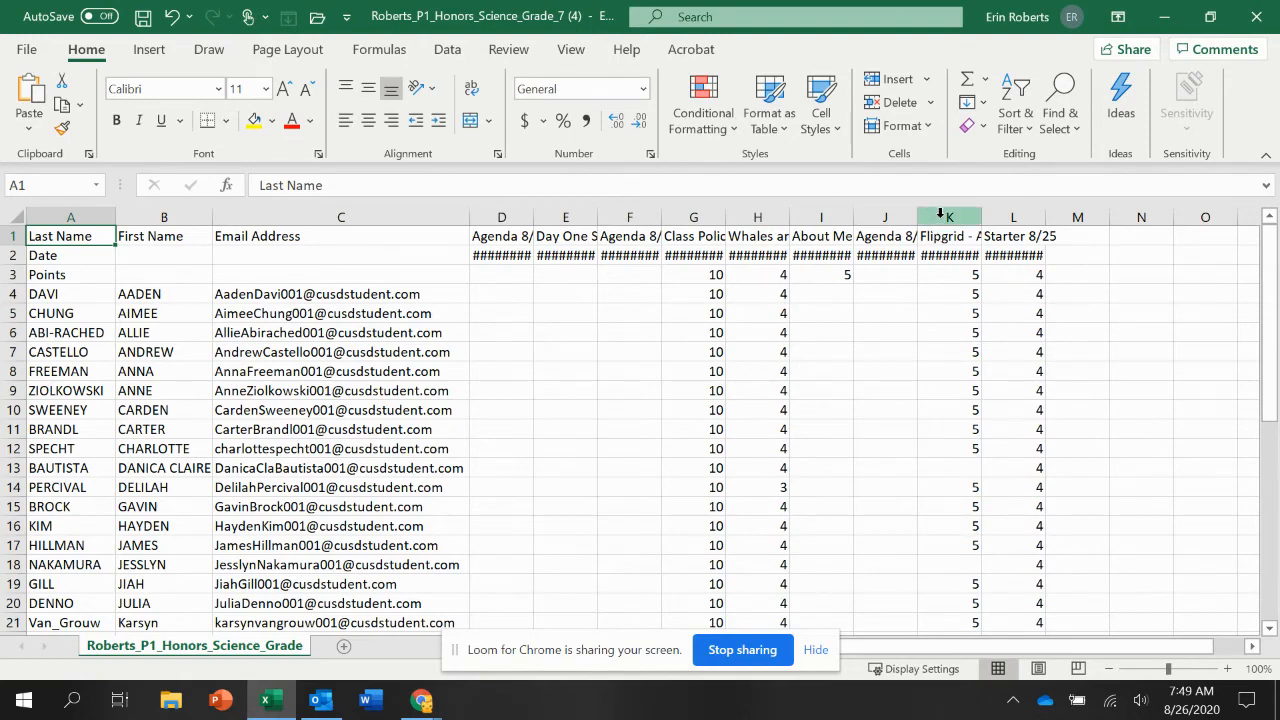
drag(940, 213, 500, 217)
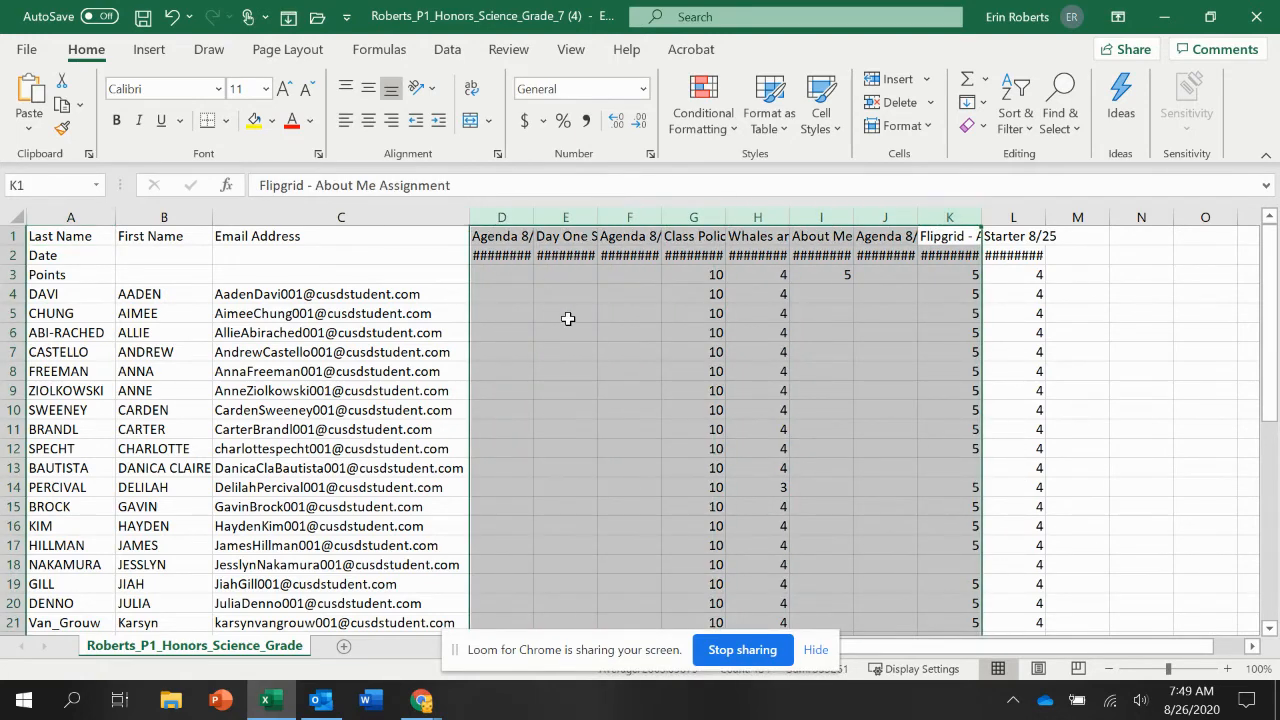
right_click(567, 318)
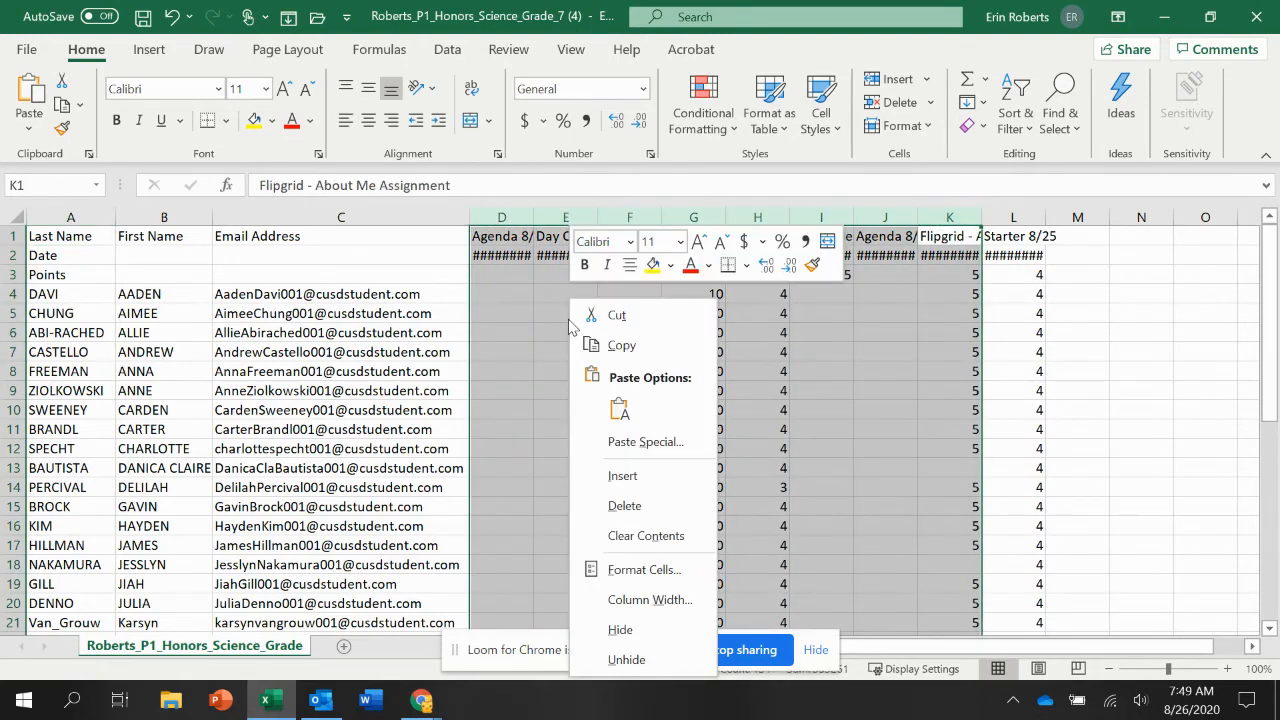
click(645, 515)
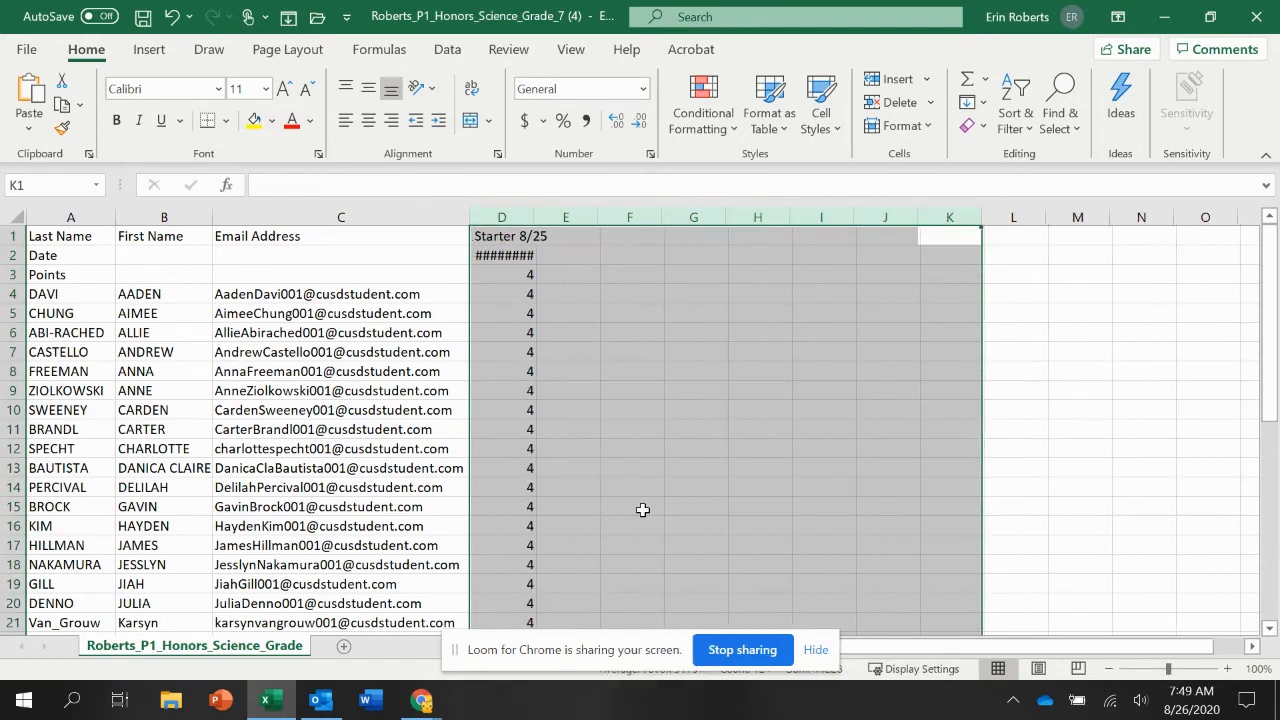
click(1183, 423)
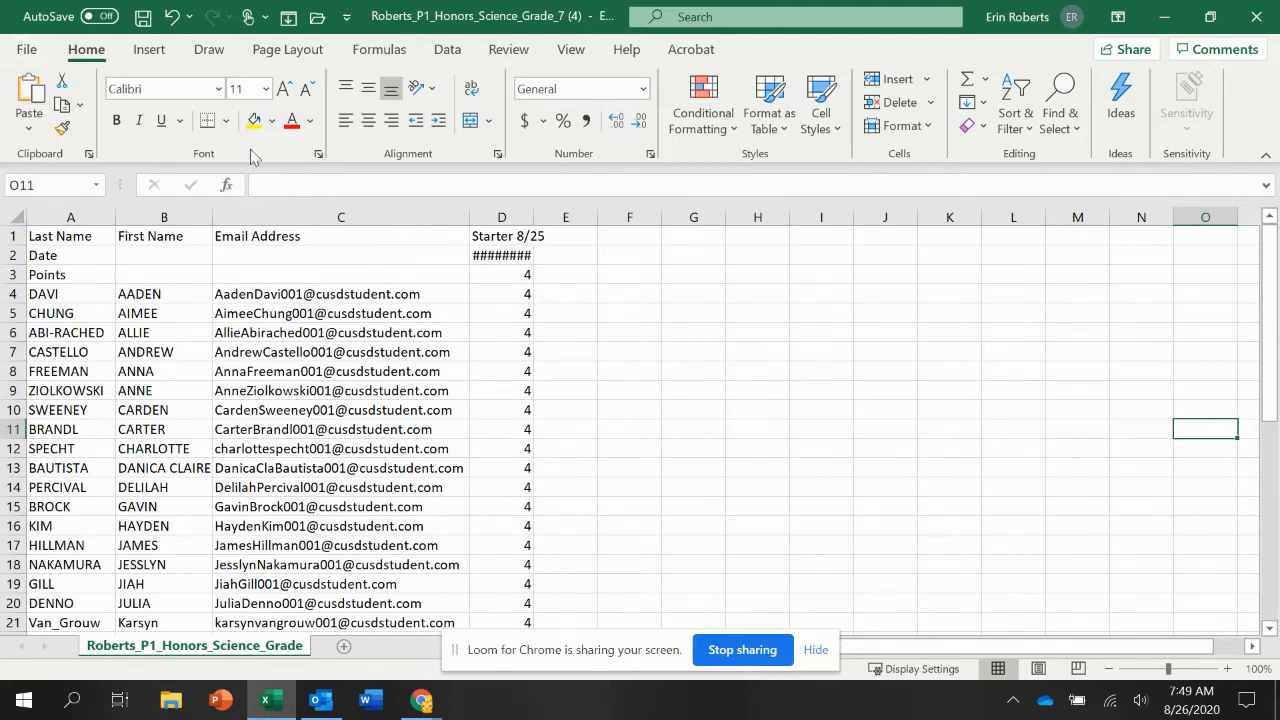
Save the sheet as the CSV file "P1 8_25 Starter" in the Desktop folder Classroom Grade Downloads and close the workbook
click(28, 50)
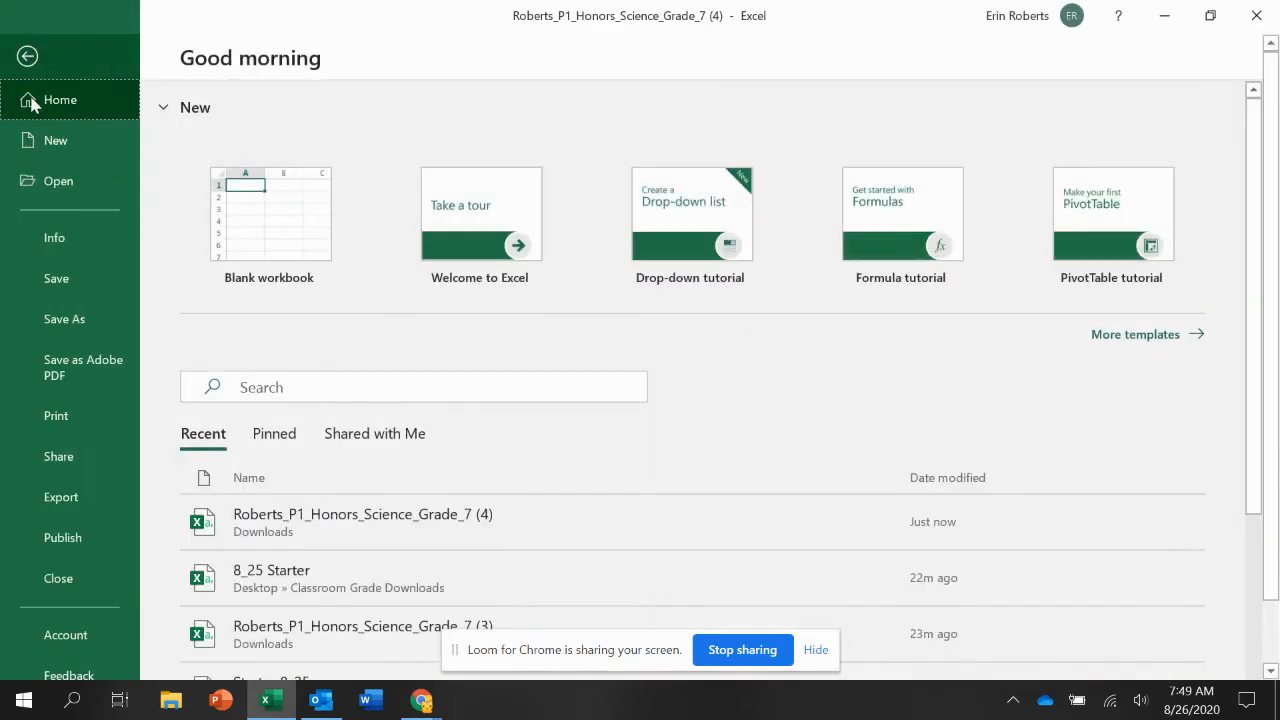
click(88, 316)
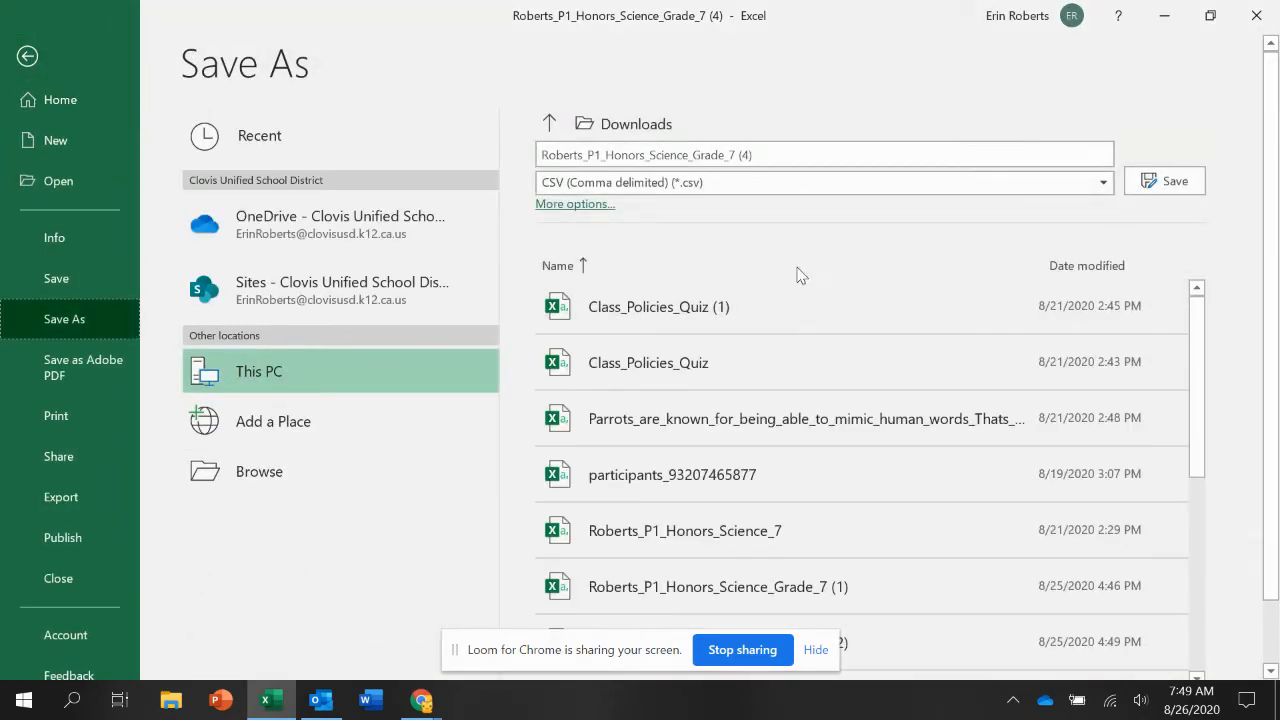
click(673, 149)
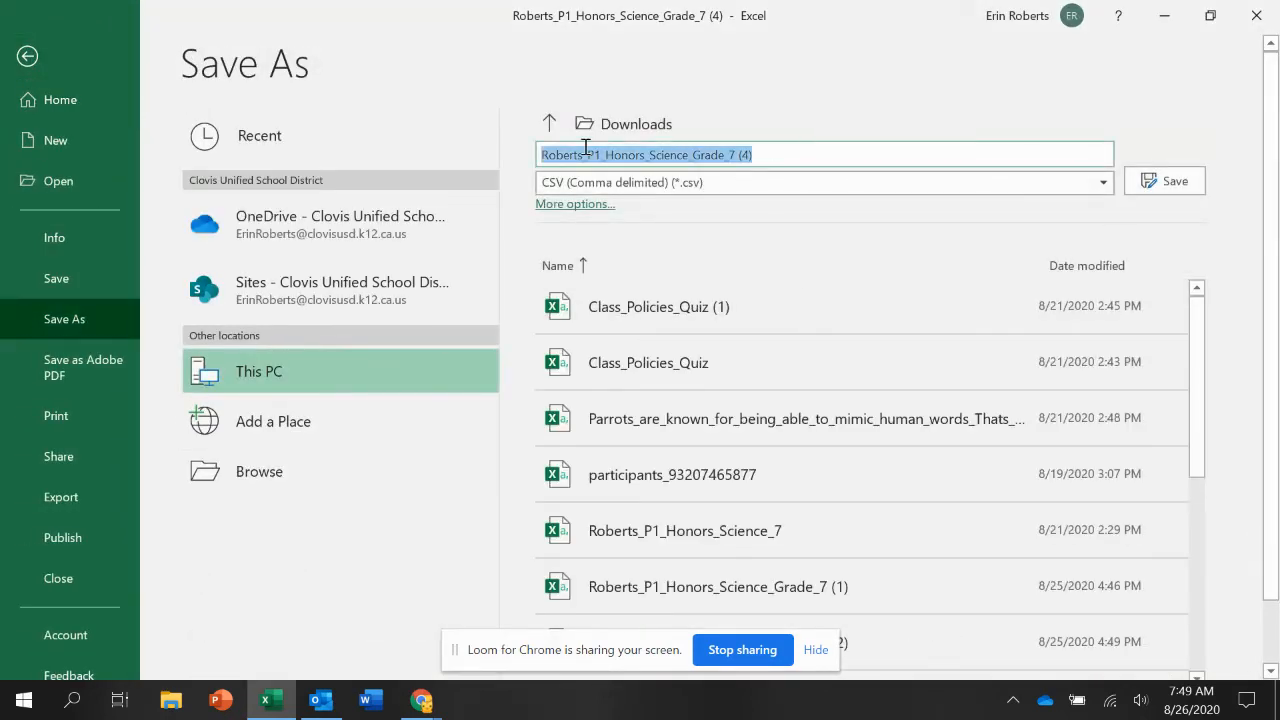
text(P)
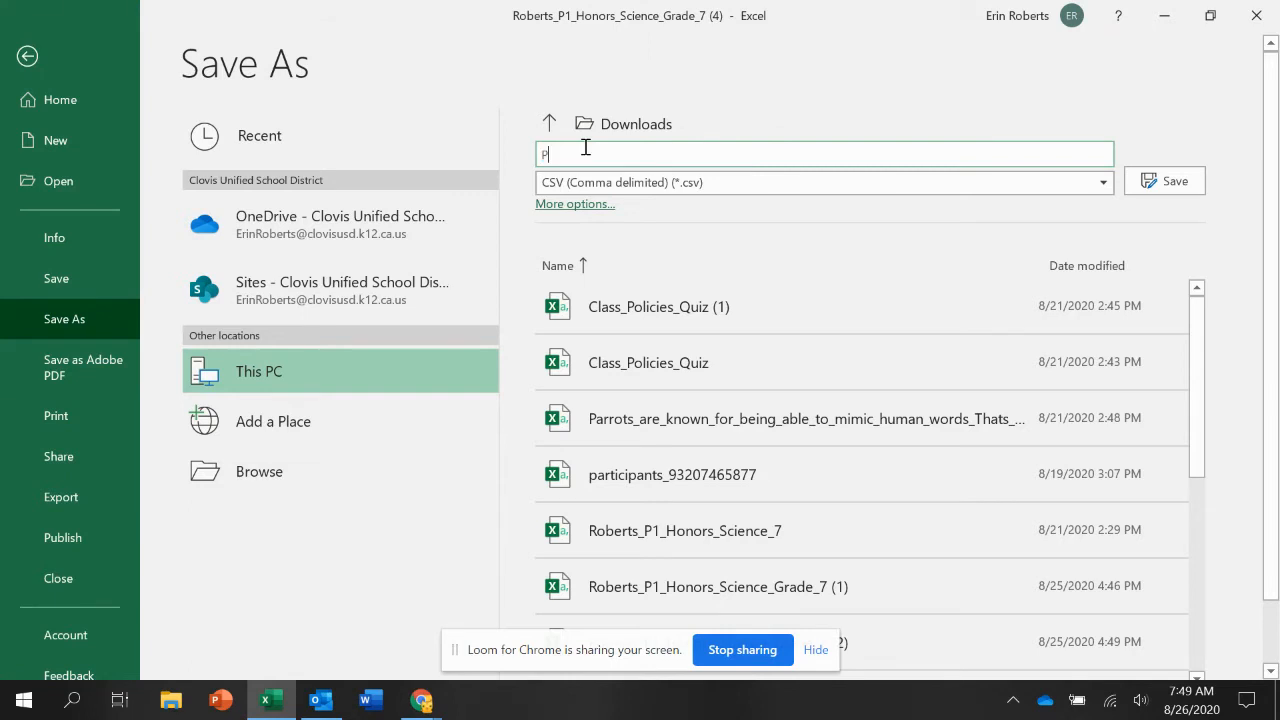
text(1 8_25 Starter)
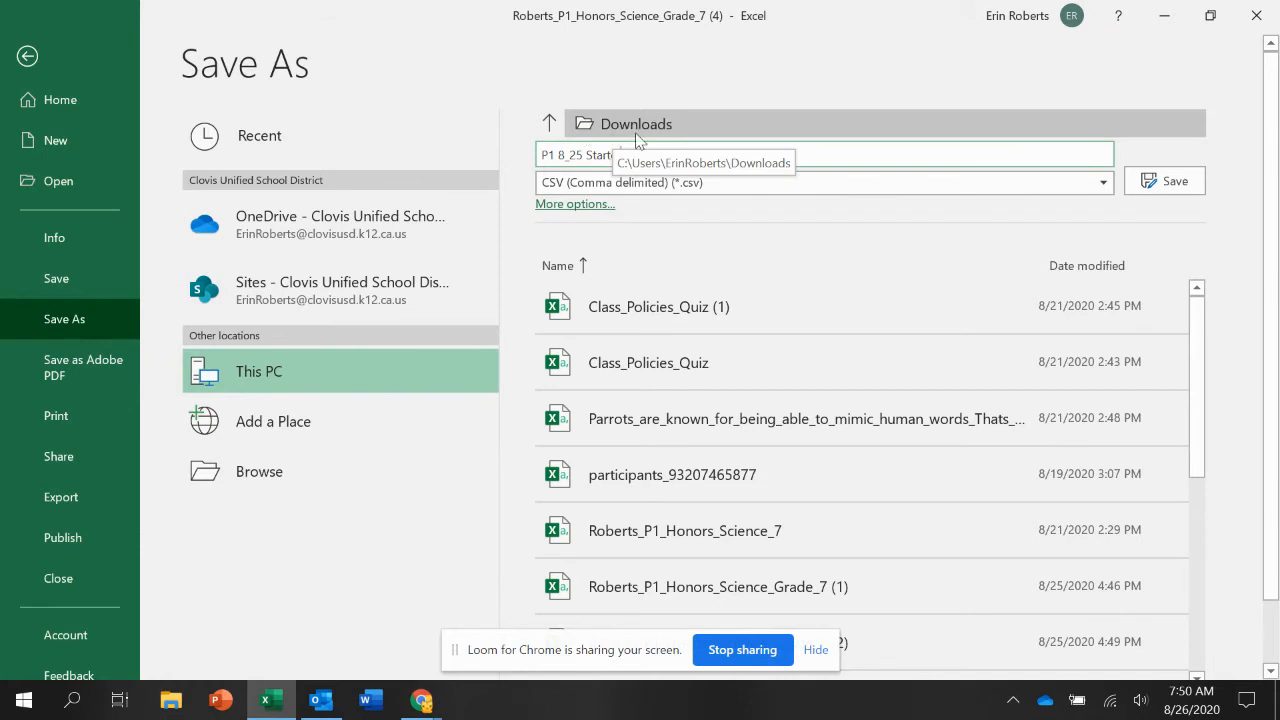
click(549, 122)
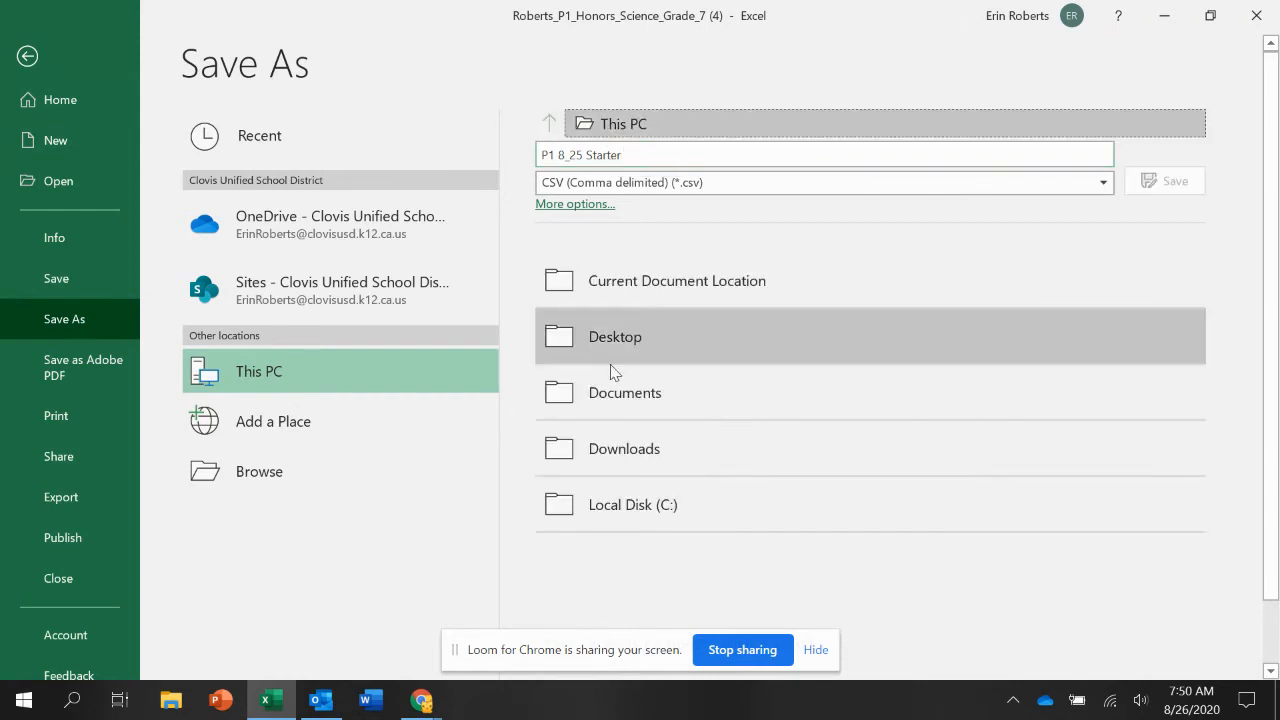
click(622, 341)
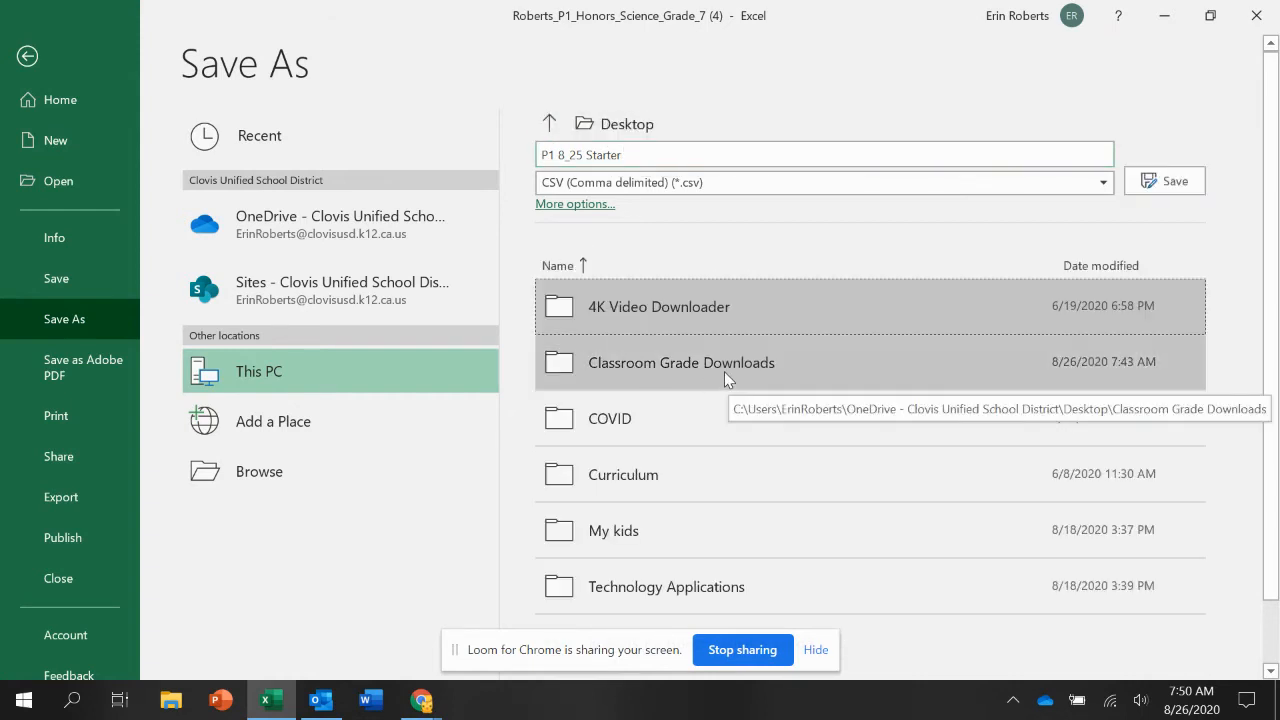
double_click(773, 371)
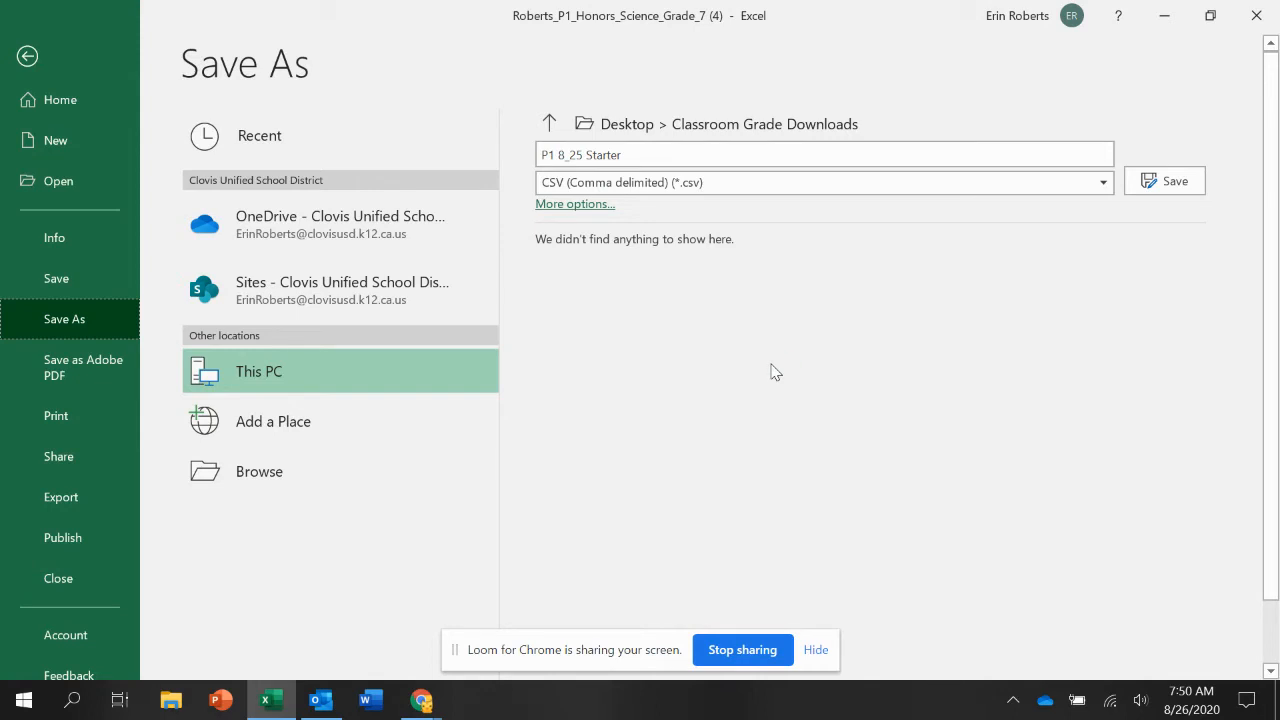
click(1178, 181)
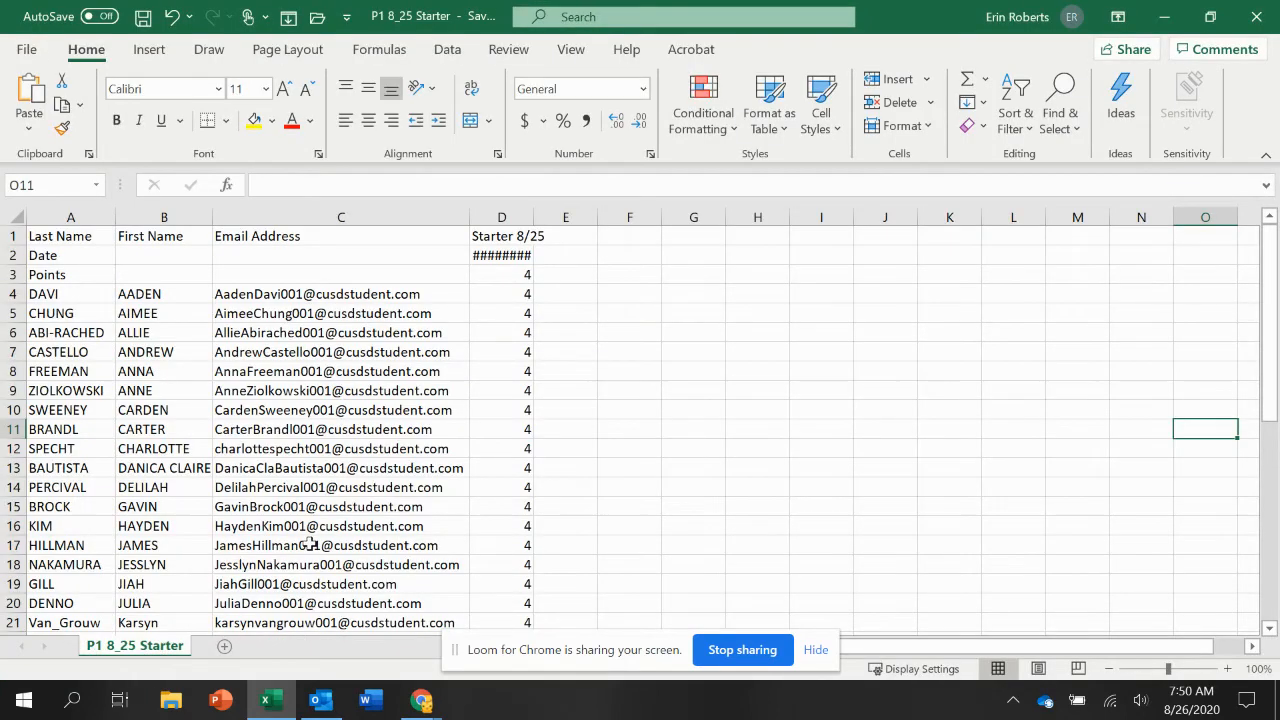
click(1260, 20)
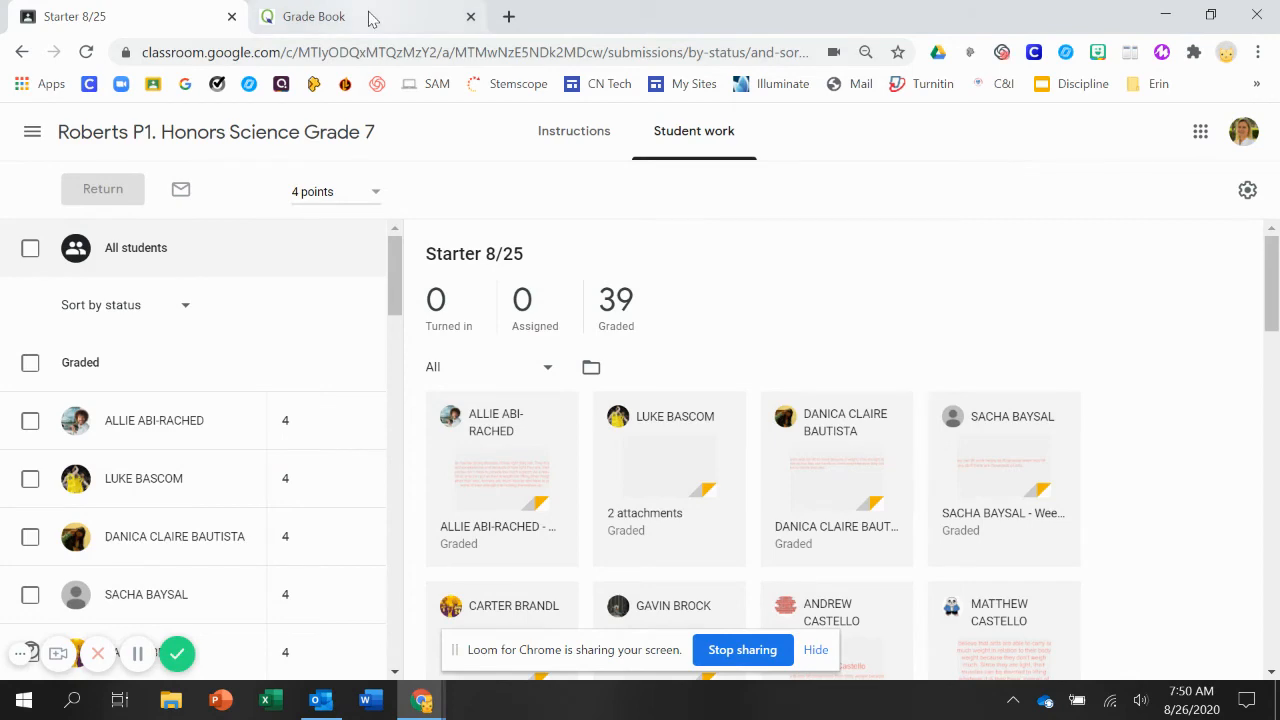
Switch to the Q Grade Book site and open the Google Assignment Import procedure in the Process Manager
click(367, 20)
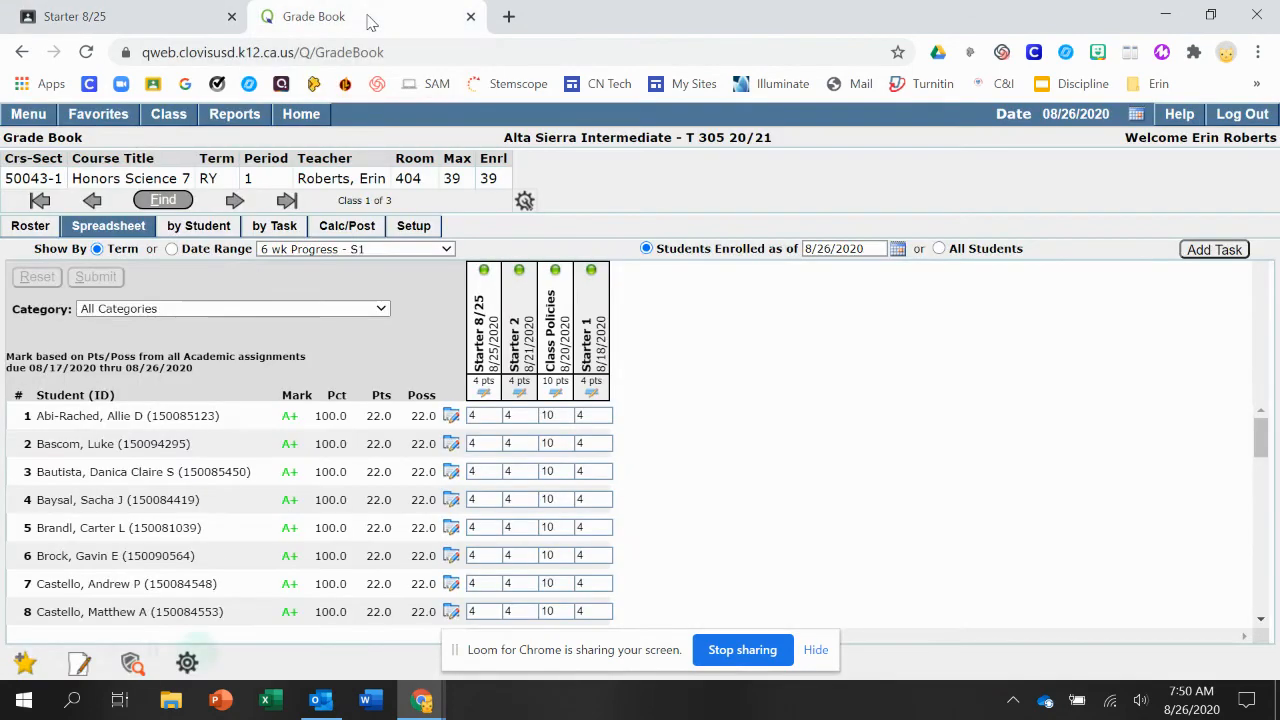
click(29, 118)
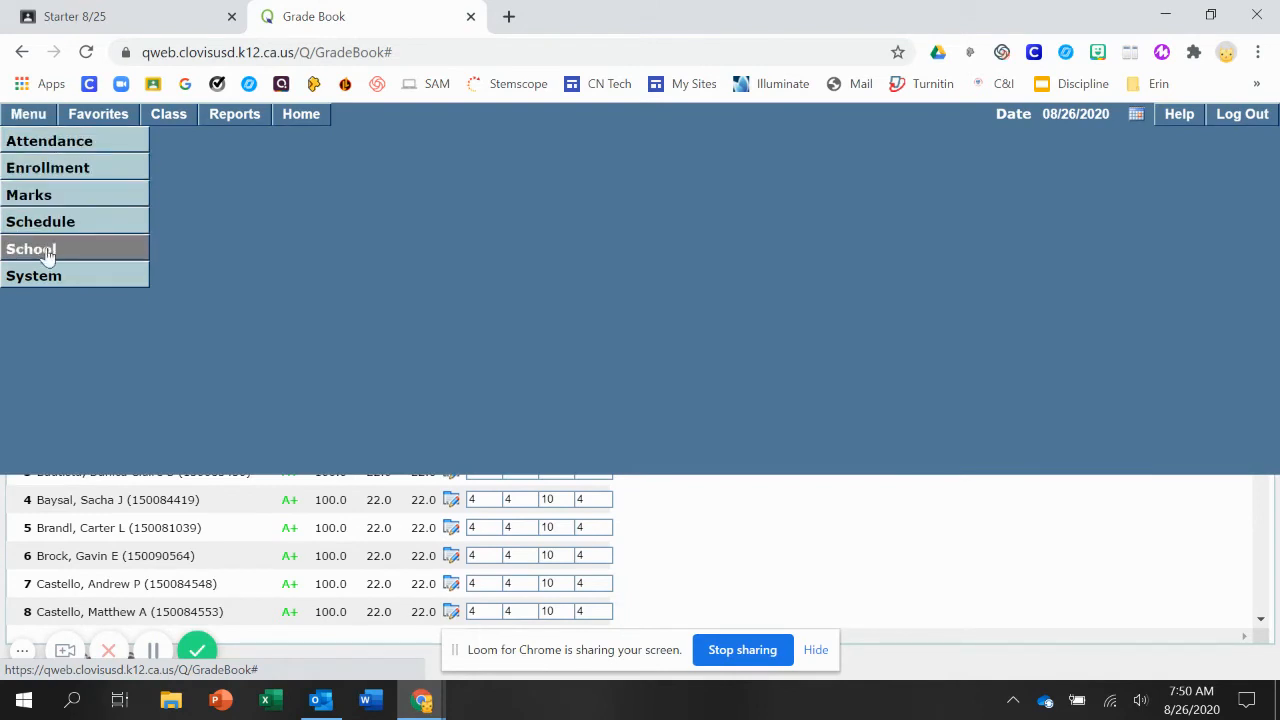
mouse_move(44, 280)
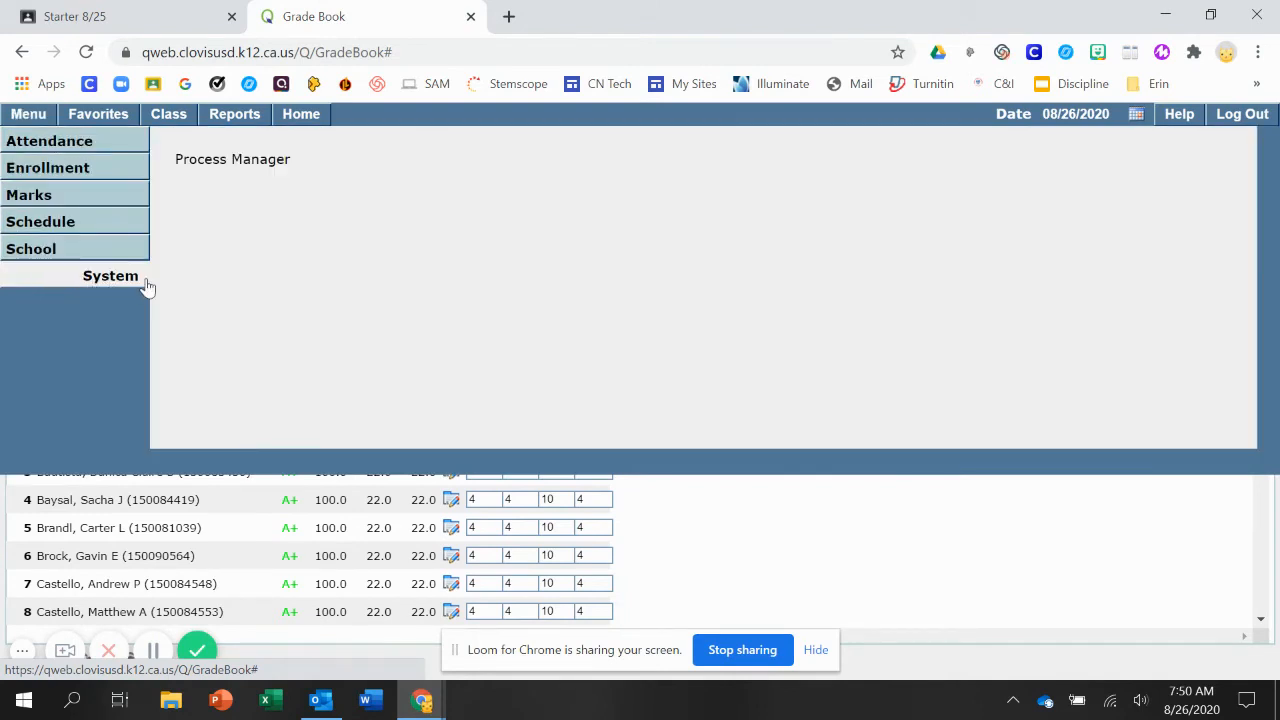
click(260, 162)
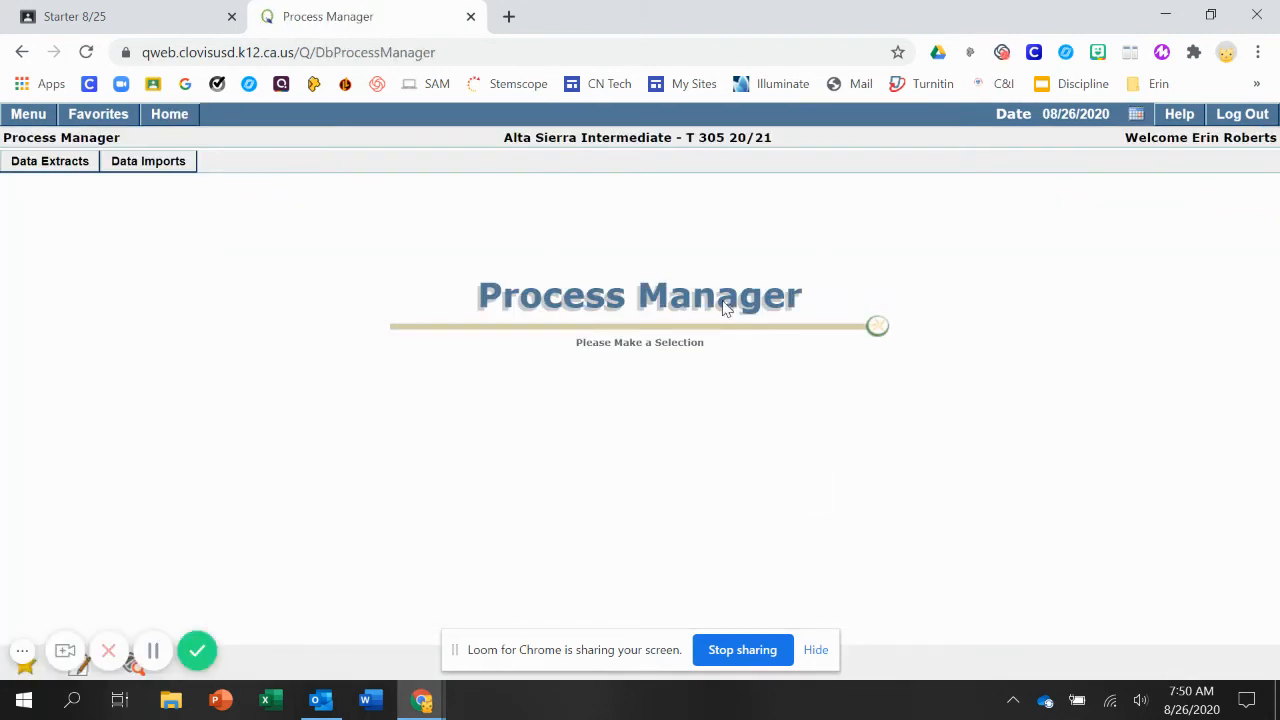
click(146, 170)
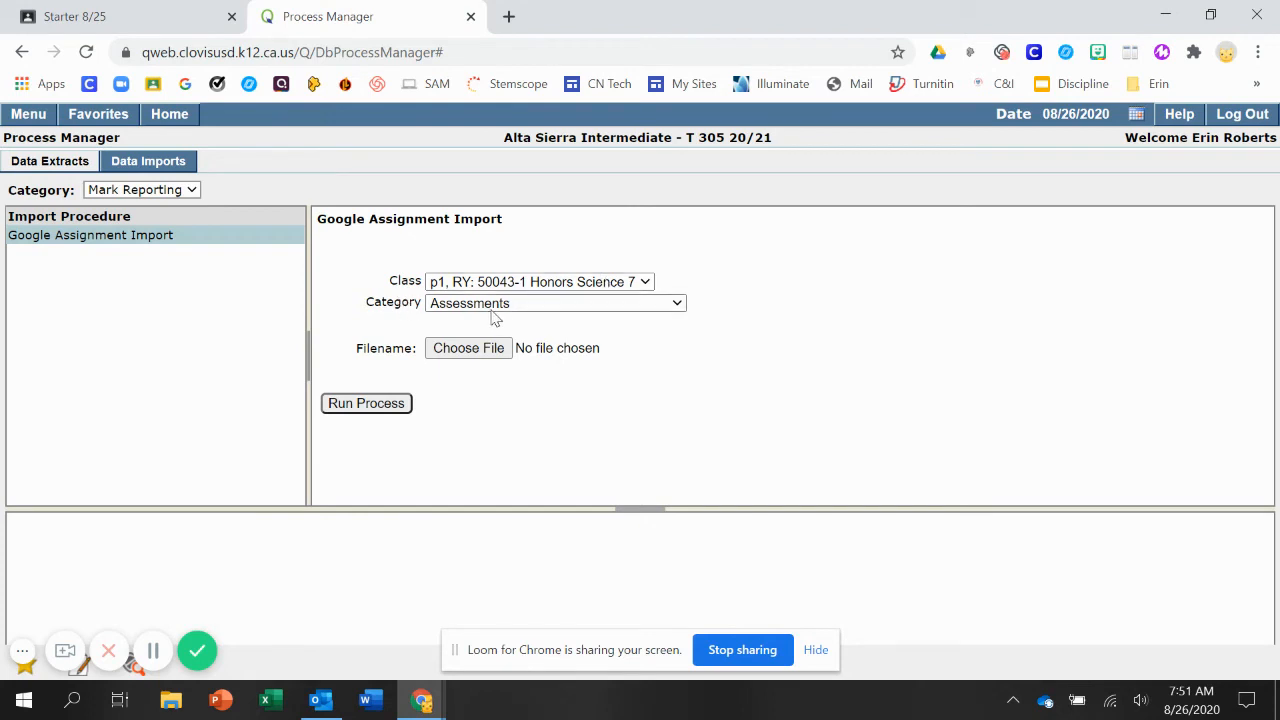
Run the Google Assignment Import with the category Virtual Participation and the file P1 8_25 Starter.csv
click(585, 309)
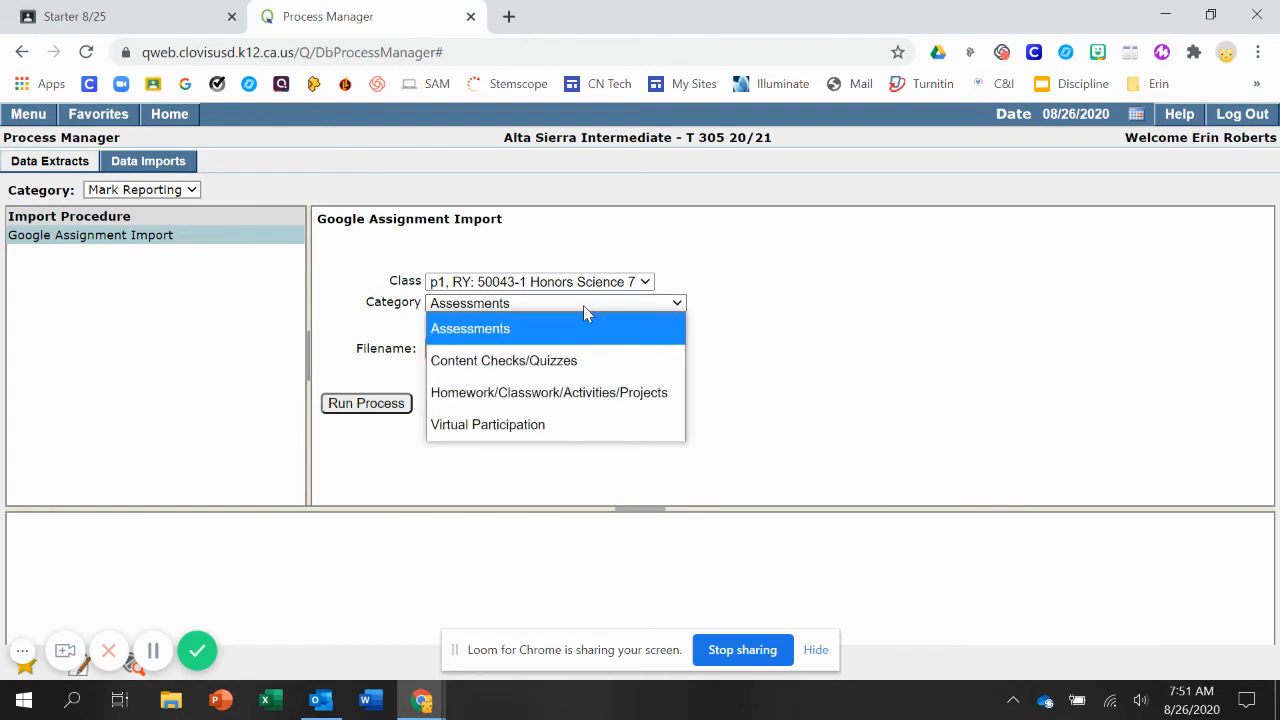
click(540, 423)
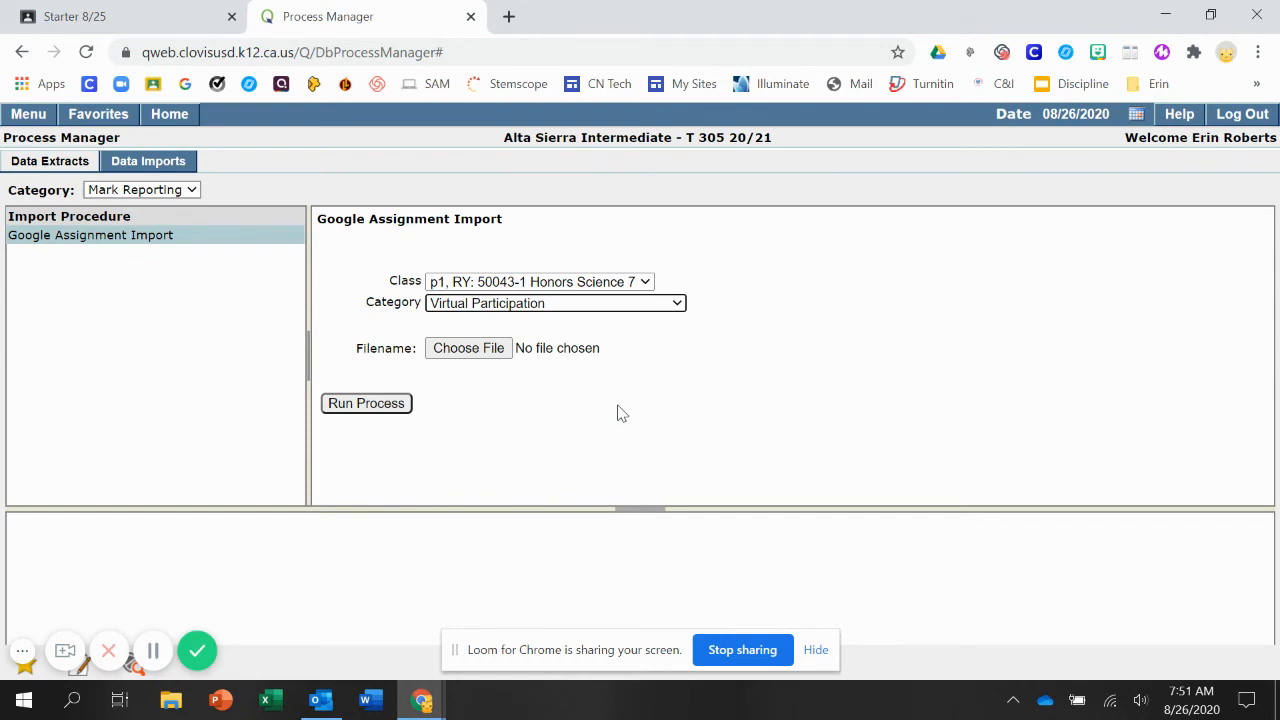
click(494, 347)
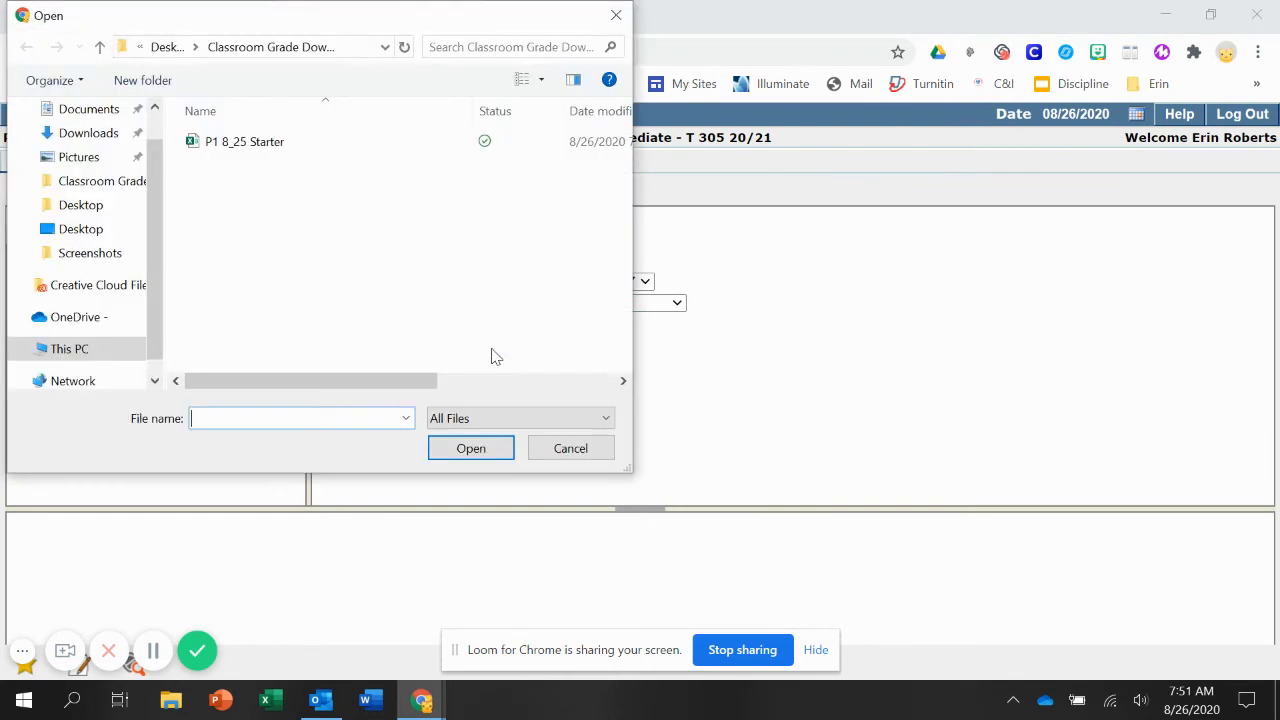
click(287, 151)
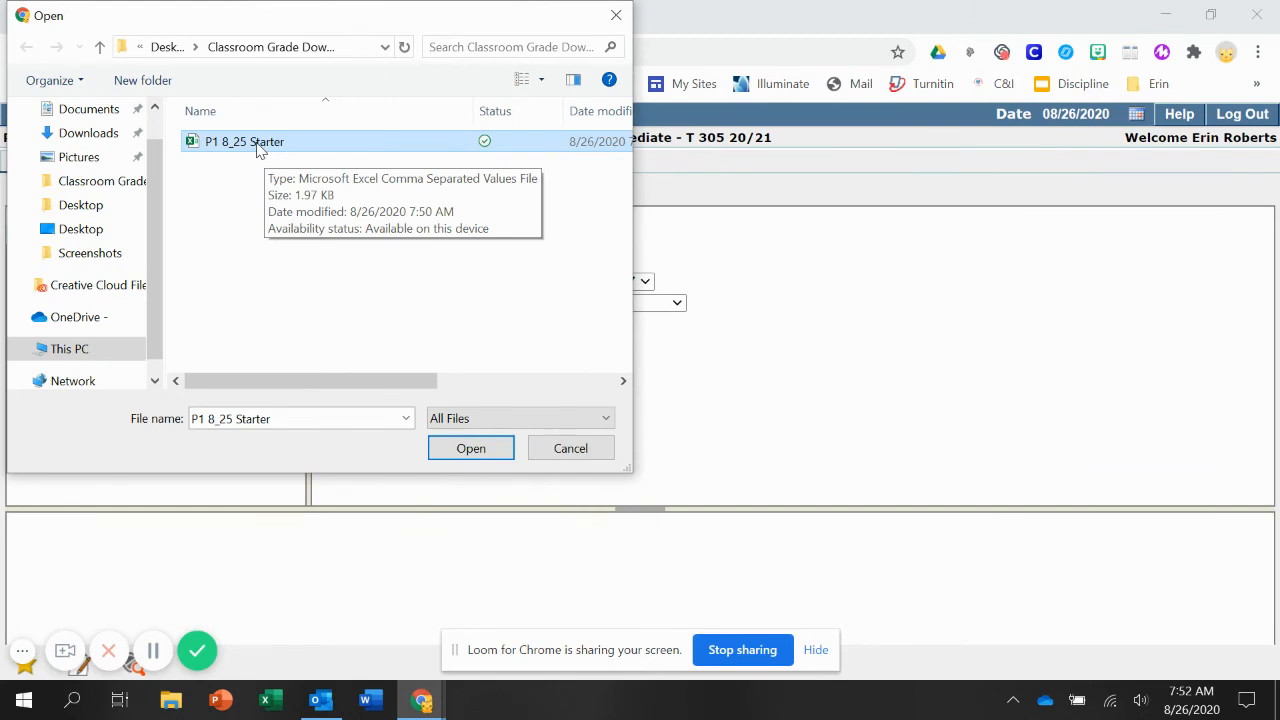
click(496, 449)
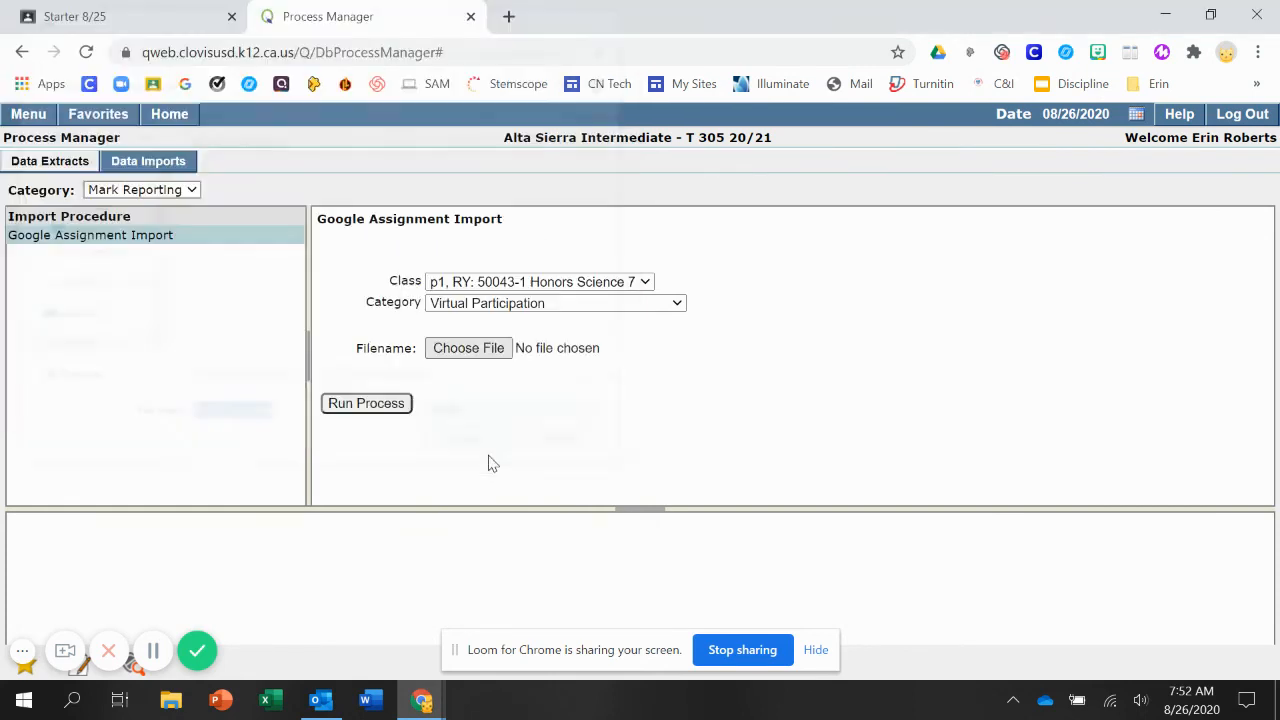
click(360, 410)
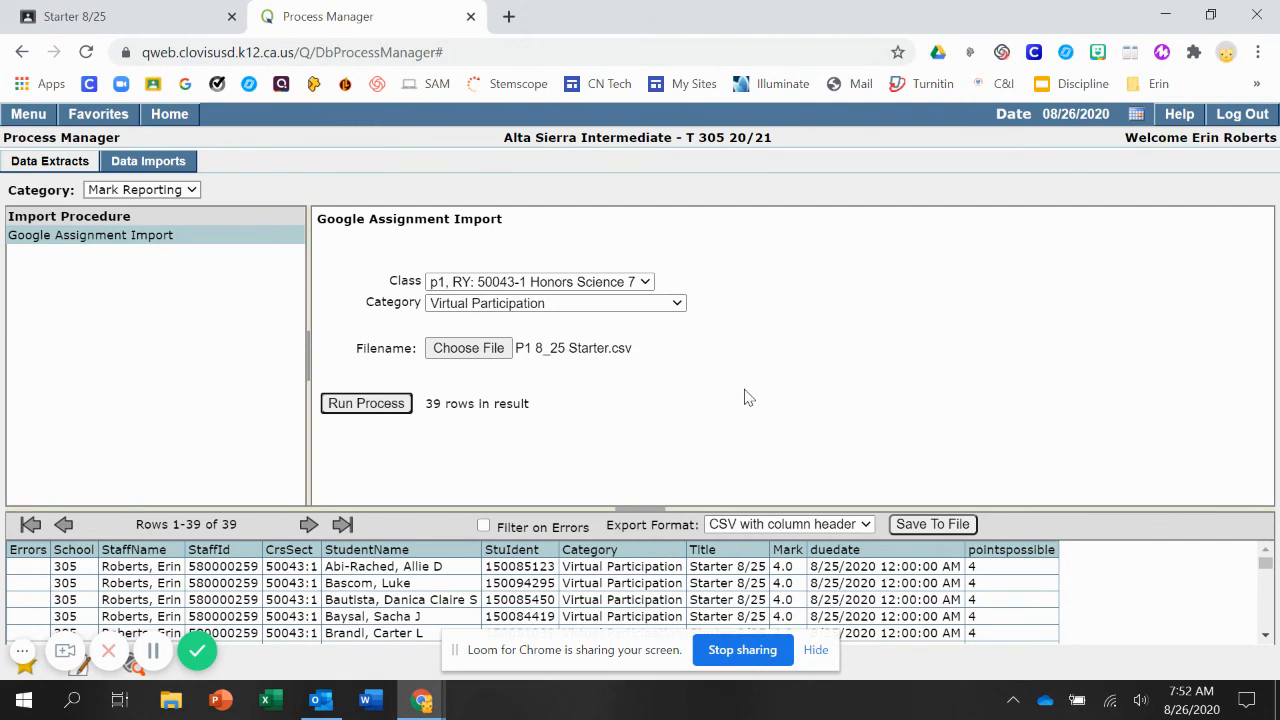
Return to the Grade Book and check the imported Starter 8/25 scores for the whole class
click(33, 118)
mouse_move(44, 168)
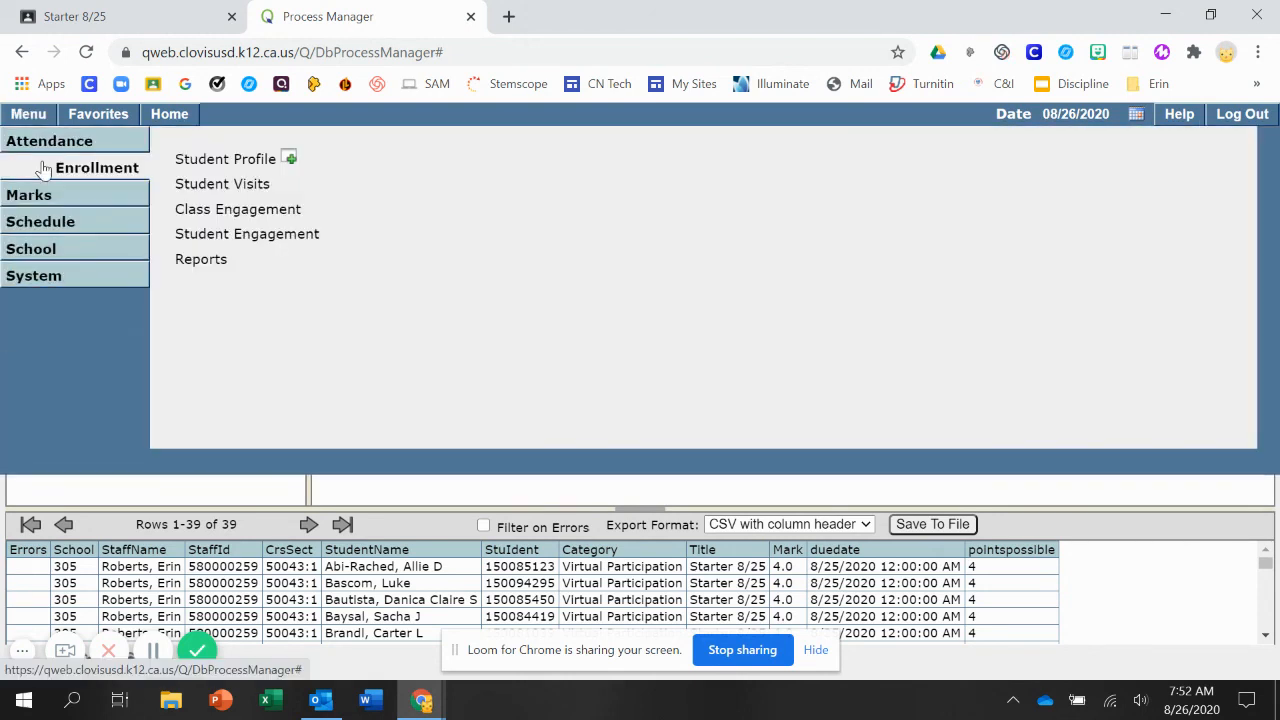
mouse_move(44, 197)
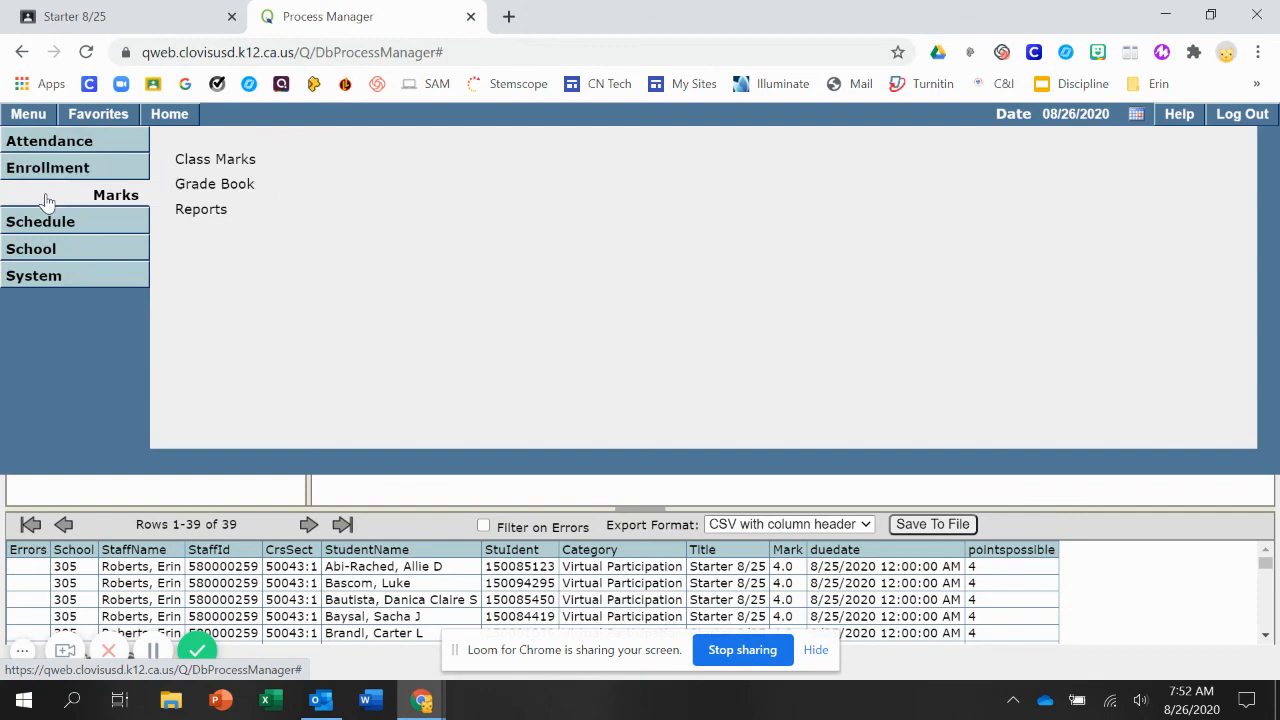
click(230, 194)
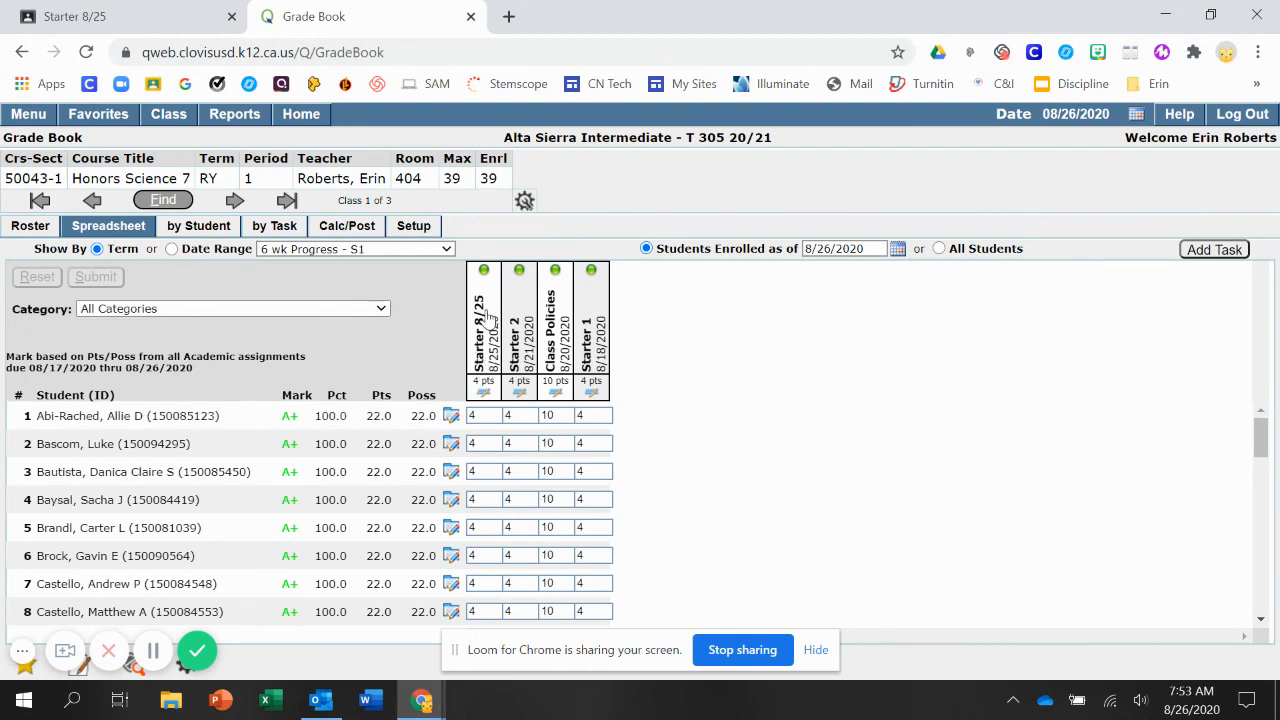
scroll(478, 455, down, 2)
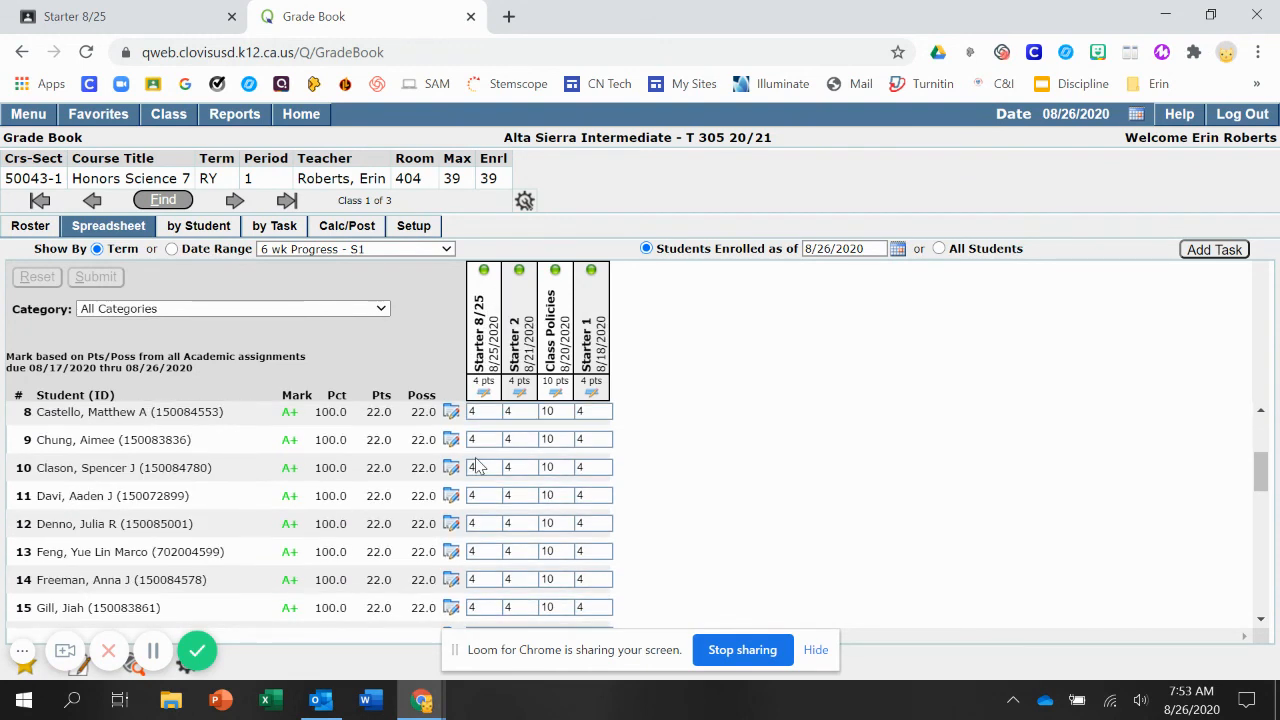
scroll(478, 467, down, 5)
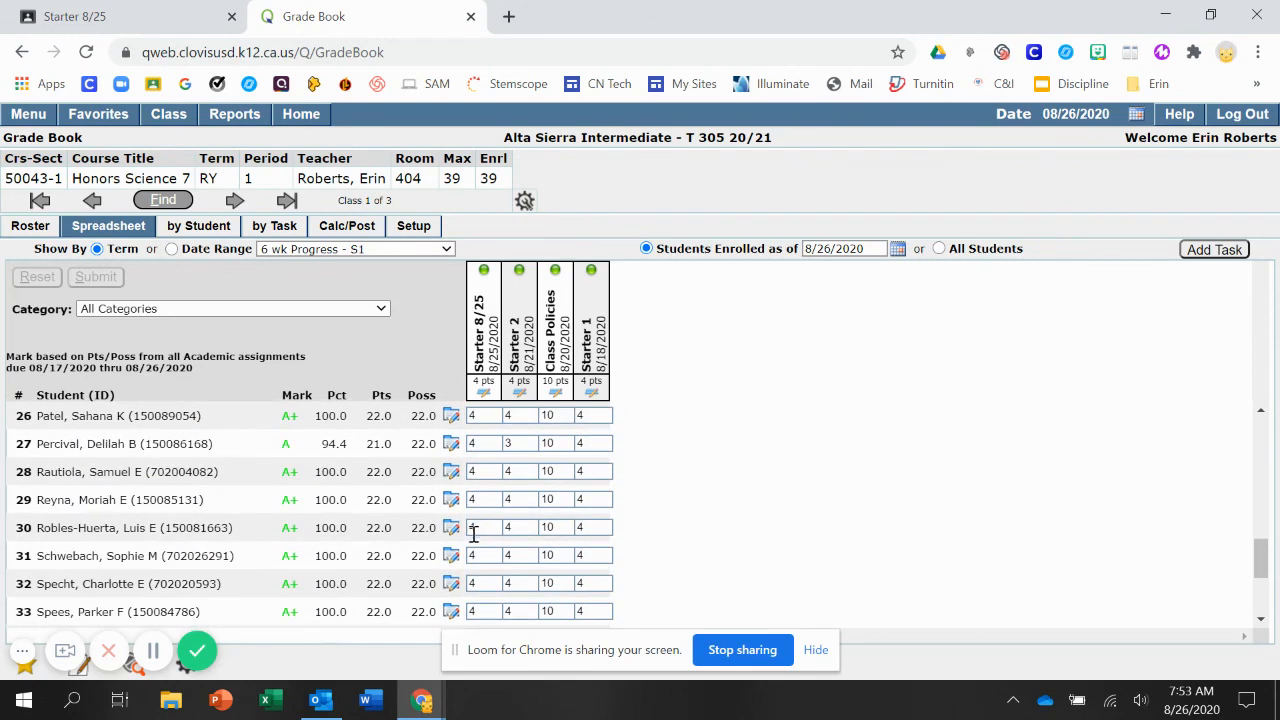
scroll(800, 474, up, 4)
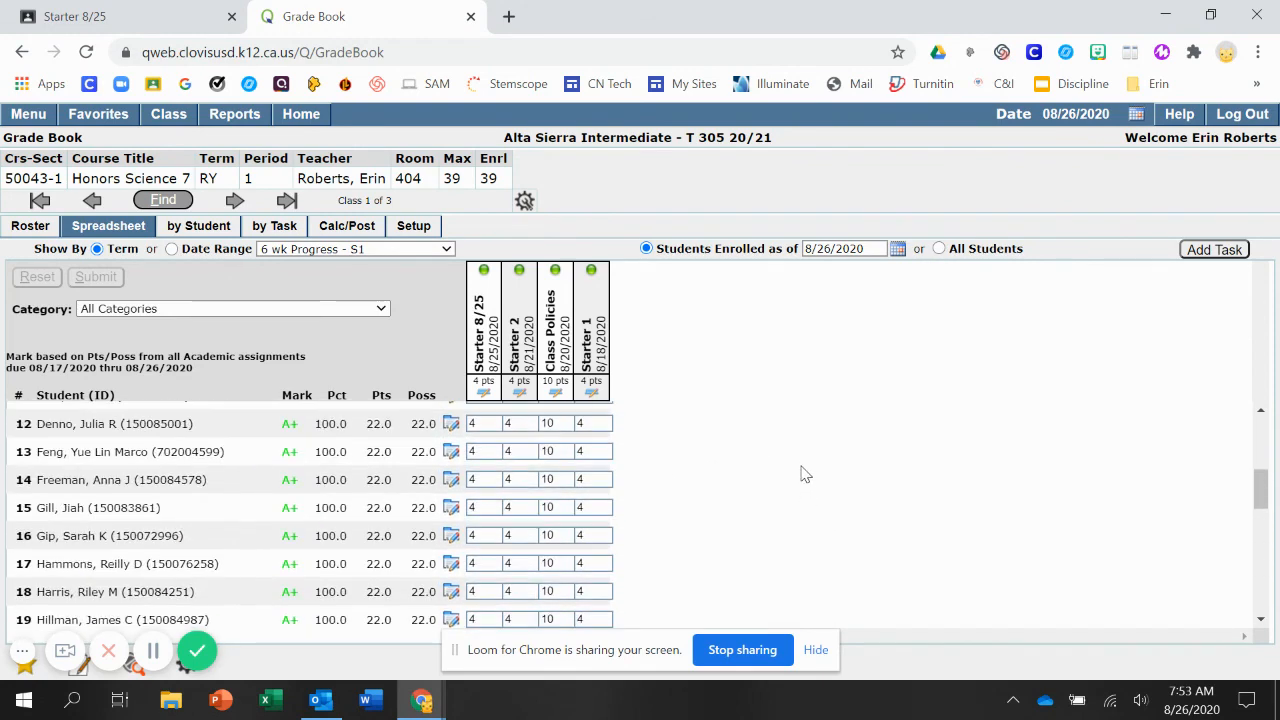
scroll(805, 474, up, 4)
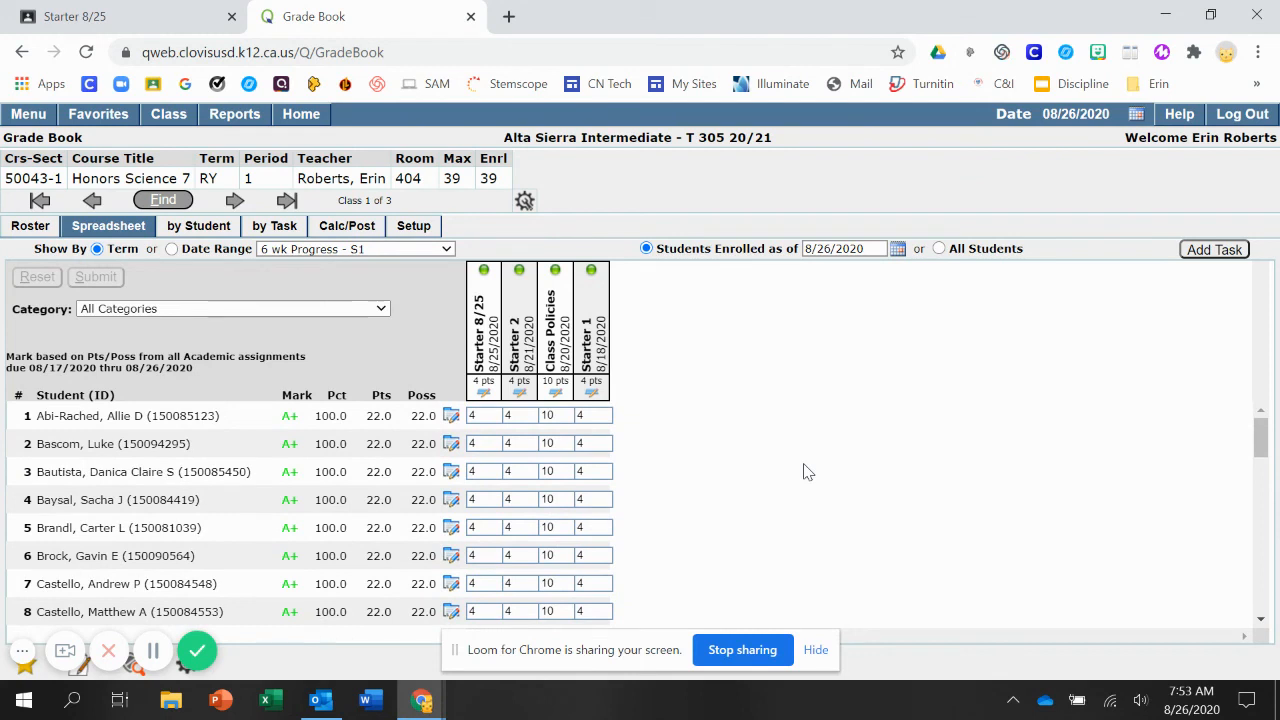